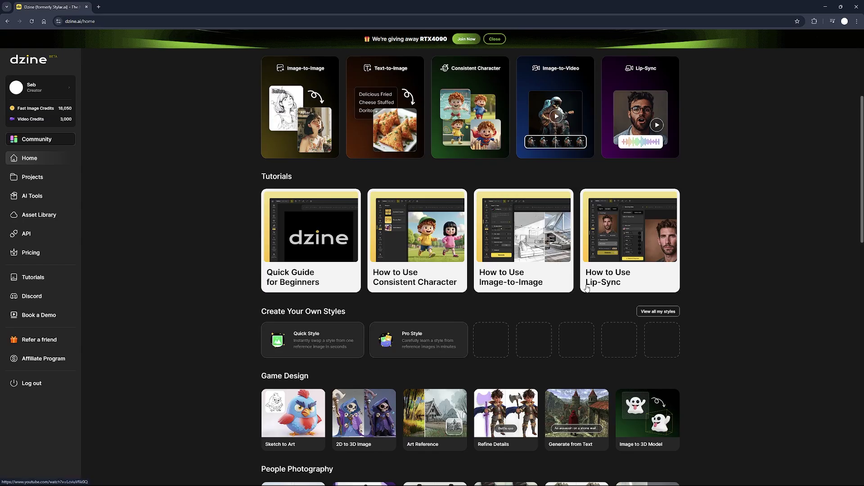
Step: Scroll down the Dzine home page and start a new, empty Untitled canvas project
{"action": "scroll", "coordinate": [763, 296], "scroll_direction": "down", "scroll_amount": 6}
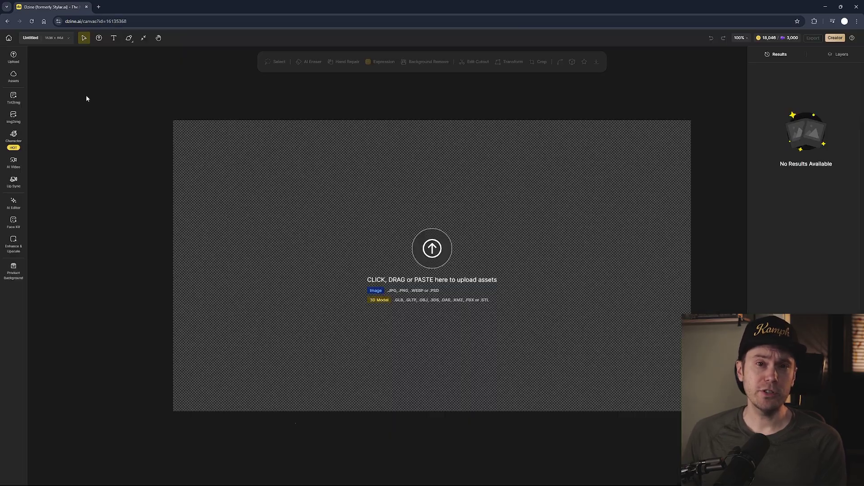
Step: Build a new Consistent Character from ten cartoon-boy reference images and start training it
{"action": "left_click", "coordinate": [13, 138]}
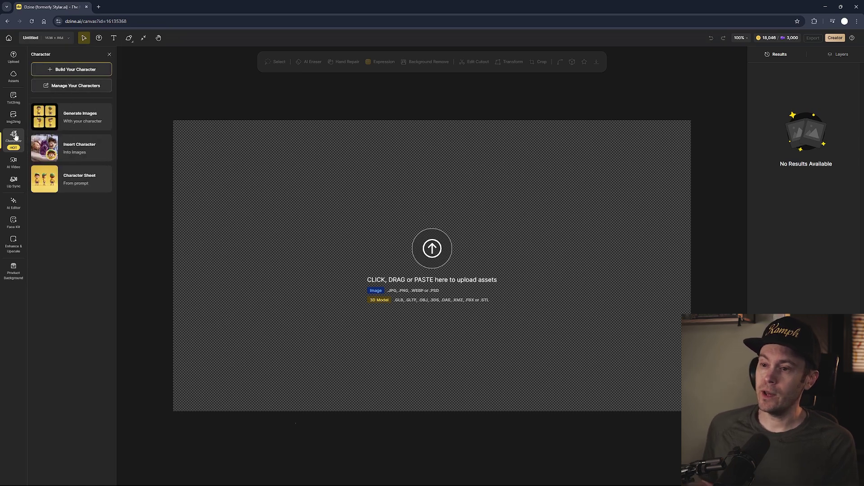
{"action": "left_click", "coordinate": [68, 74]}
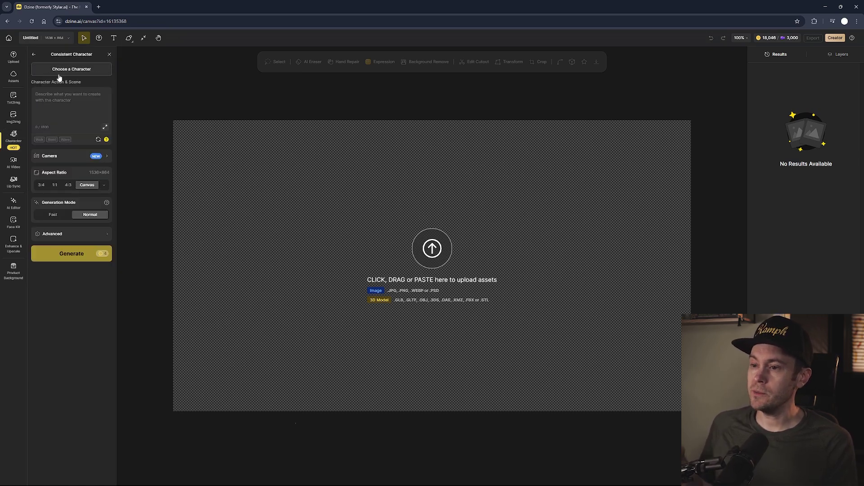
{"action": "left_click", "coordinate": [58, 75]}
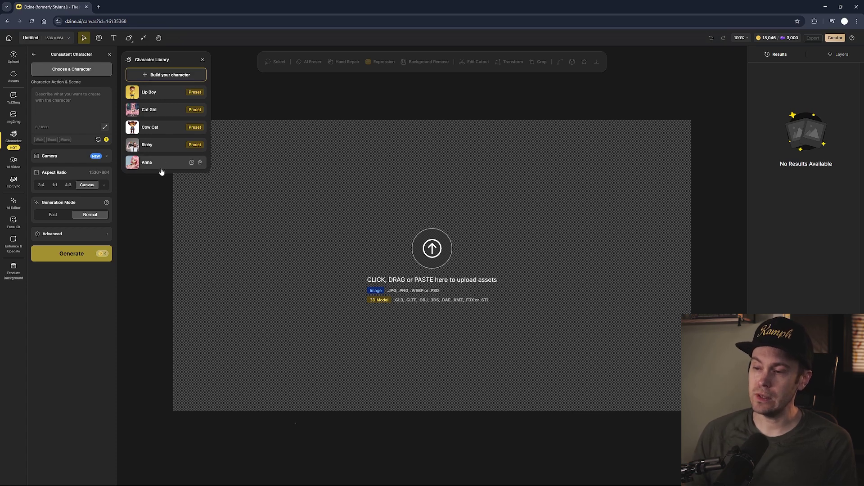
{"action": "left_click", "coordinate": [162, 78]}
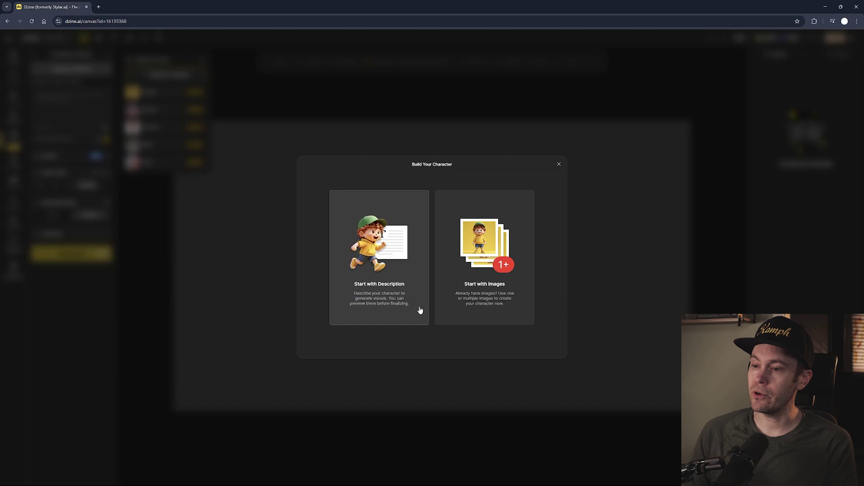
{"action": "left_click", "coordinate": [495, 296]}
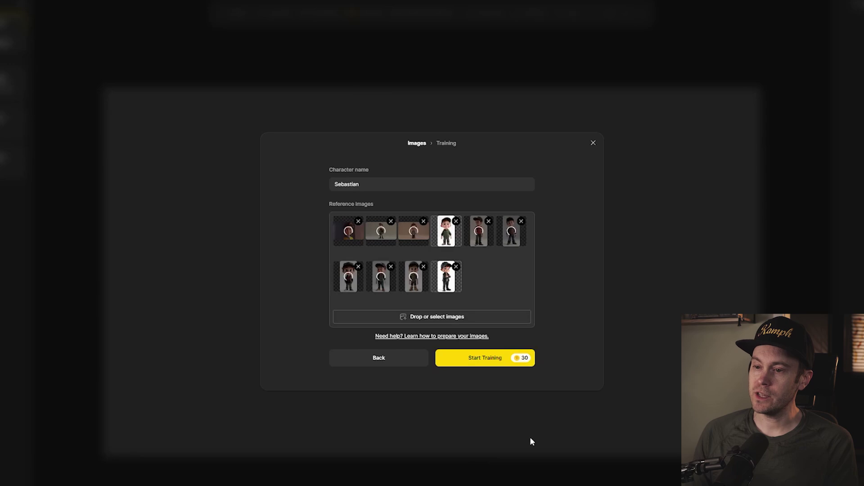
{"action": "left_click", "coordinate": [505, 358]}
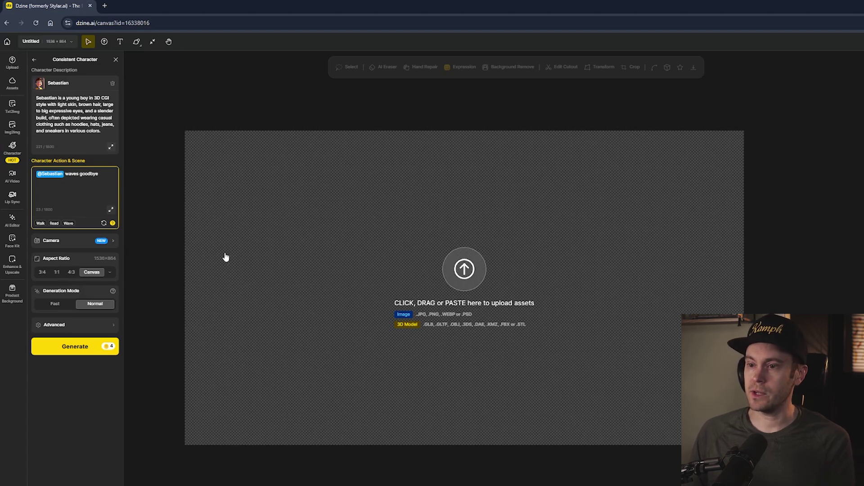
Step: Generate the waving boy with Left View camera and Upper Body shot at 16:9, Normal mode
{"action": "left_click", "coordinate": [110, 246]}
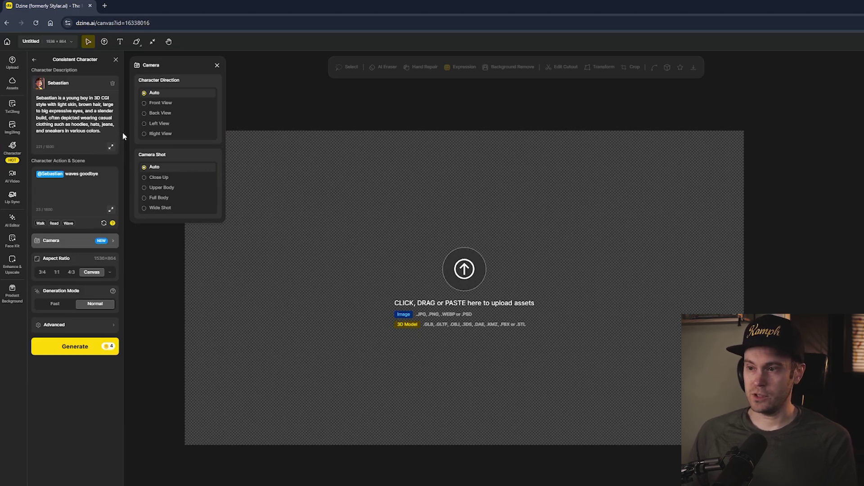
{"action": "left_click", "coordinate": [157, 124]}
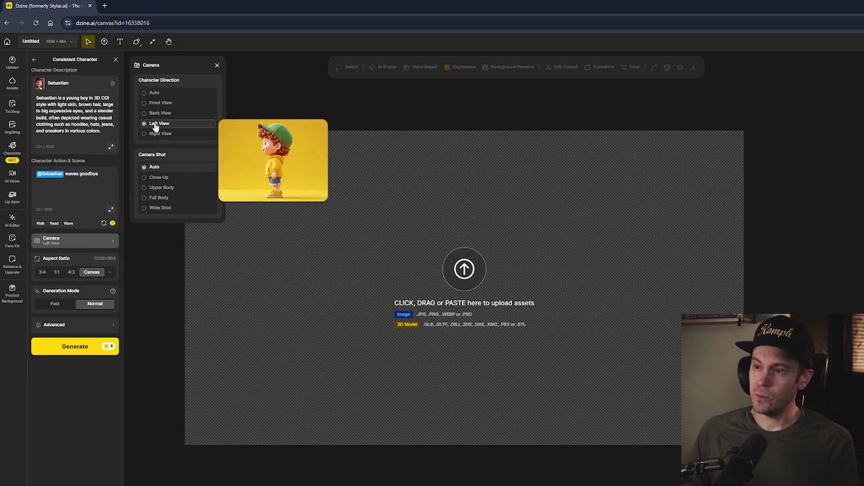
{"action": "left_click", "coordinate": [155, 187]}
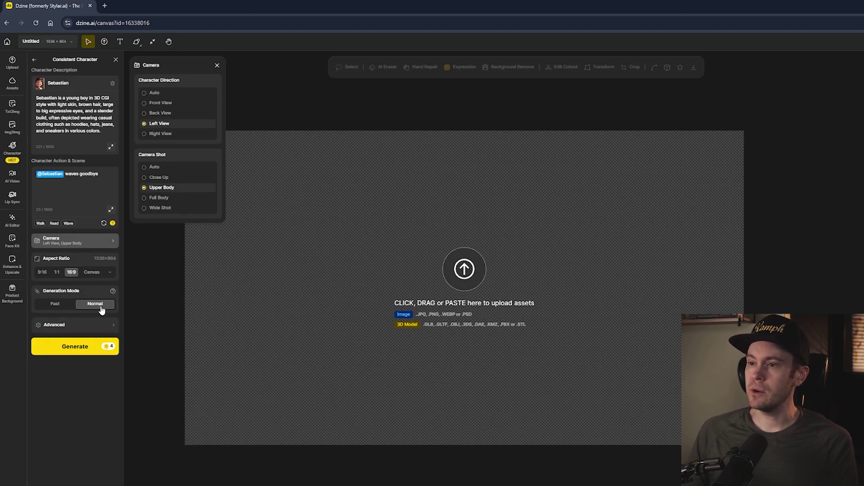
{"action": "mouse_move", "coordinate": [113, 292]}
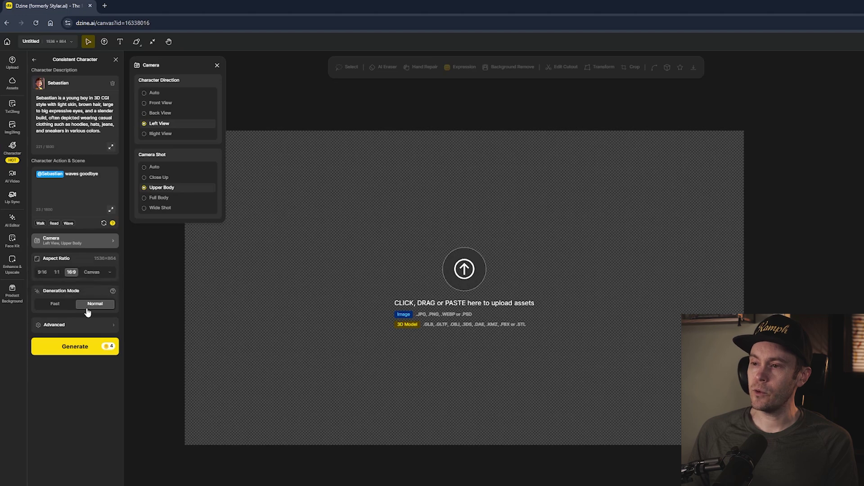
{"action": "left_click", "coordinate": [104, 354]}
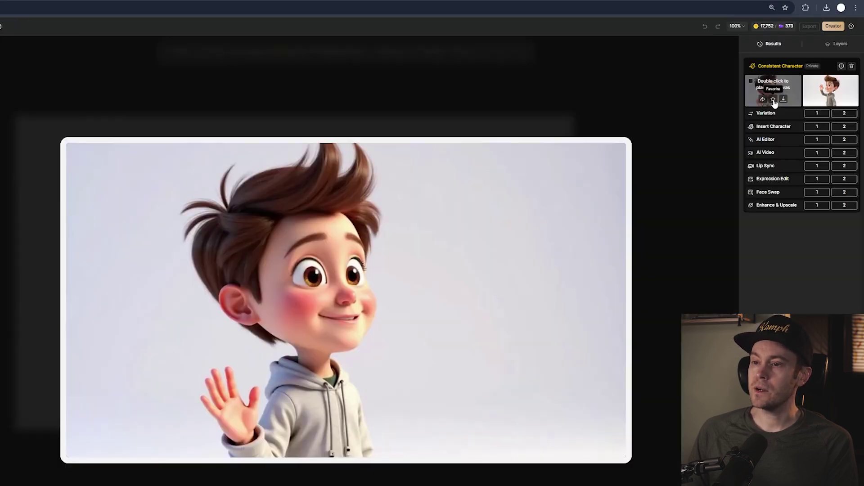
Step: Preview the second waving-boy result, then download it as PNG at 1x without watermark
{"action": "mouse_move", "coordinate": [813, 85]}
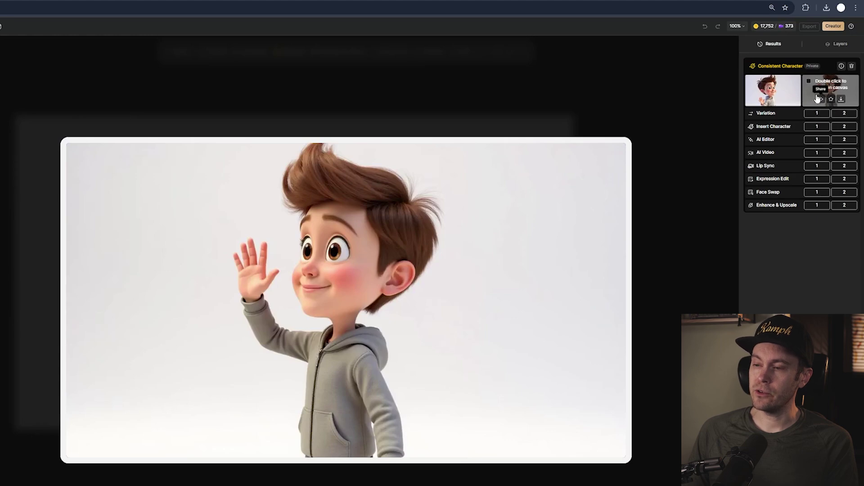
{"action": "left_click", "coordinate": [826, 82]}
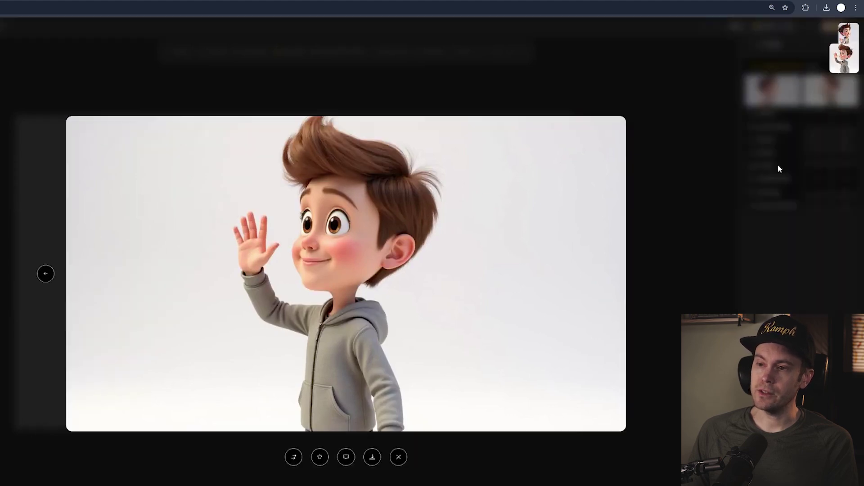
{"action": "left_click", "coordinate": [783, 189]}
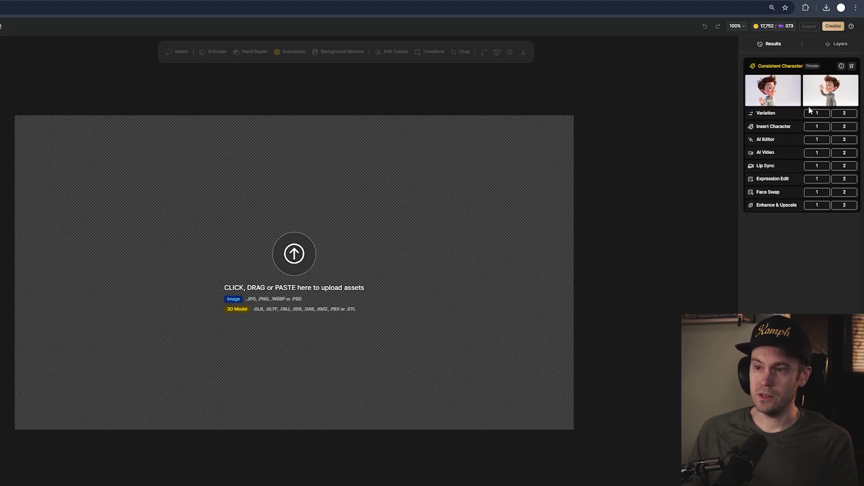
{"action": "mouse_move", "coordinate": [829, 92]}
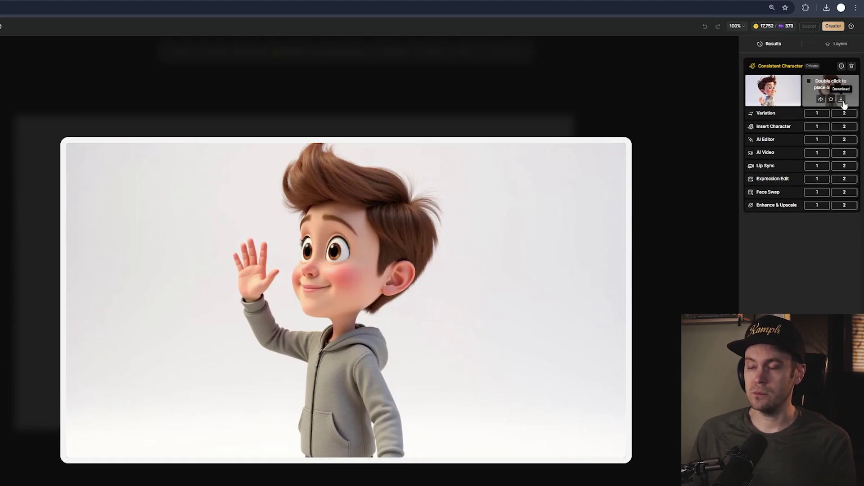
{"action": "left_click", "coordinate": [842, 100]}
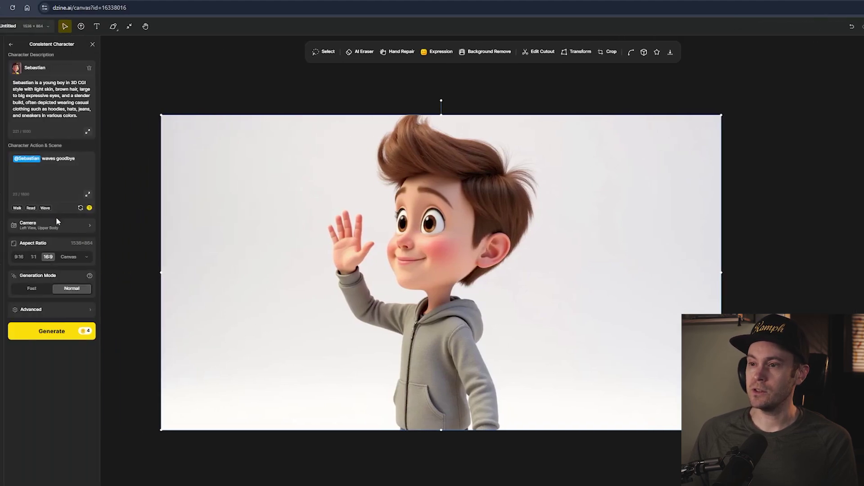
Step: Regenerate the waving boy with the camera set to Right View and Close Up
{"action": "left_click", "coordinate": [77, 230]}
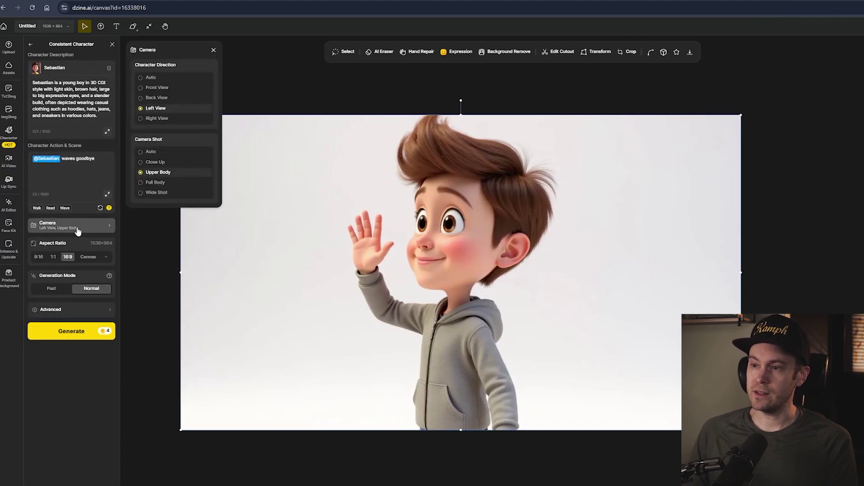
{"action": "left_click", "coordinate": [153, 119]}
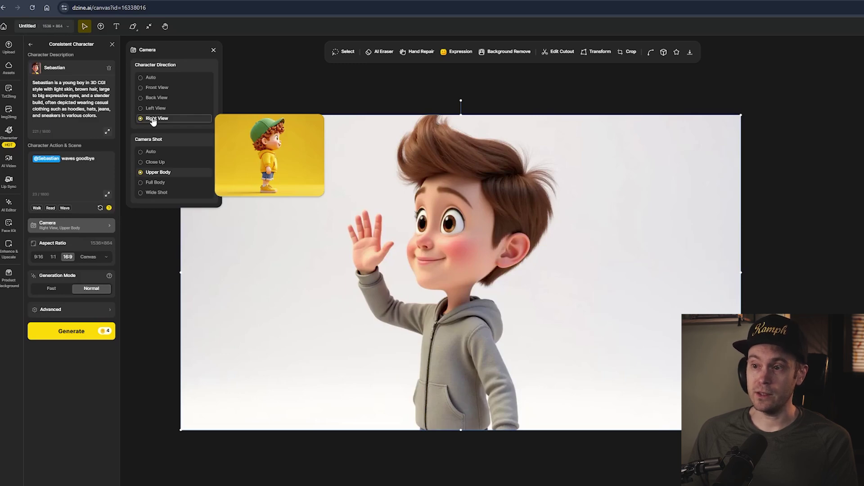
{"action": "left_click", "coordinate": [161, 163]}
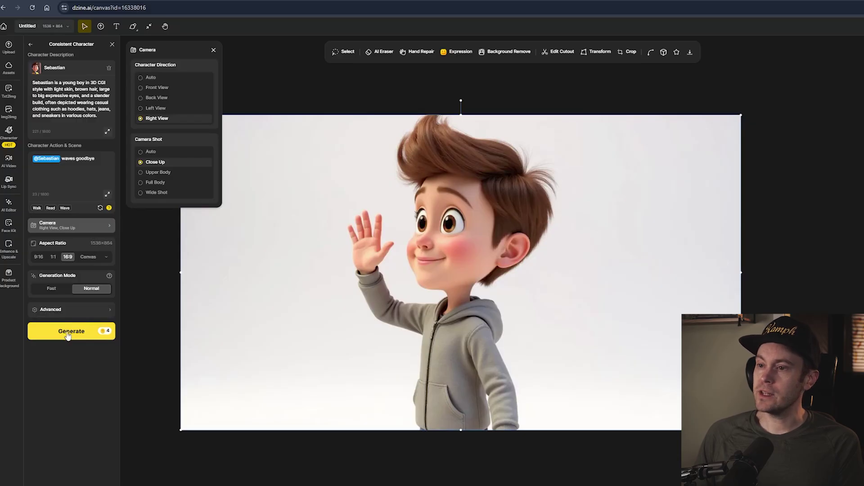
{"action": "left_click", "coordinate": [68, 336]}
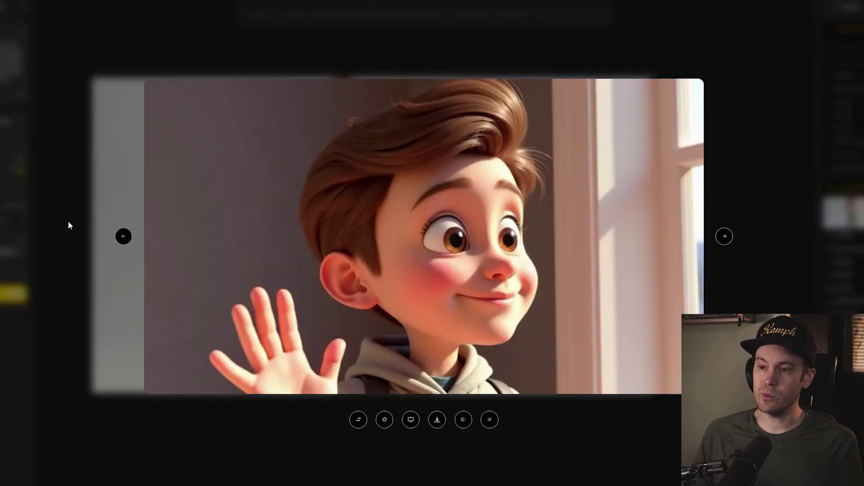
Step: Browse between the previous and next generated versions of the waving boy
{"action": "left_click", "coordinate": [123, 236]}
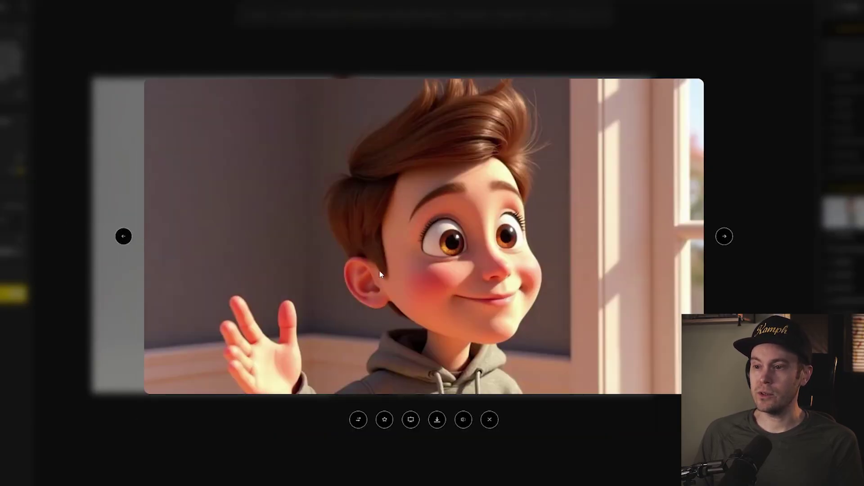
{"action": "left_click", "coordinate": [725, 237]}
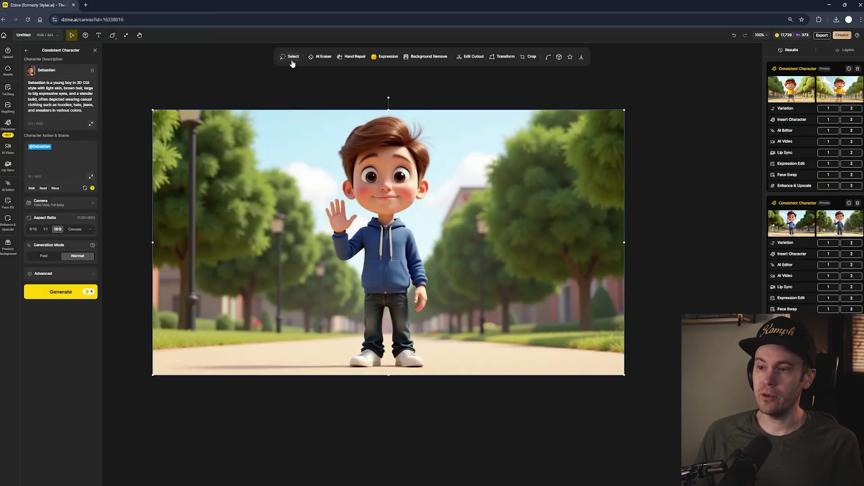
Step: Brush-select the trees on the right side of the park with an enlarged stroke size
{"action": "left_click", "coordinate": [292, 60]}
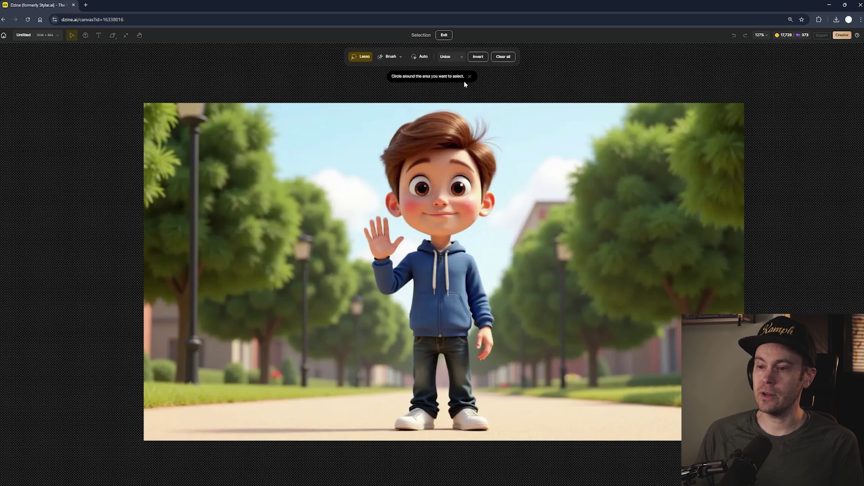
{"action": "left_click", "coordinate": [390, 57]}
{"action": "left_click_drag", "start_coordinate": [392, 79], "coordinate": [404, 80]}
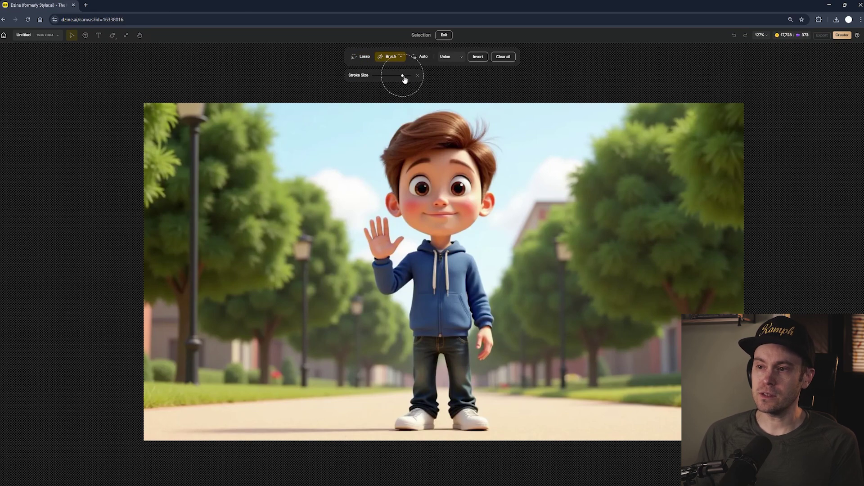
{"action": "mouse_move", "coordinate": [706, 145]}
{"action": "left_mouse_down"}
{"action": "mouse_move", "coordinate": [615, 138]}
{"action": "mouse_move", "coordinate": [549, 151]}
{"action": "mouse_move", "coordinate": [548, 293]}
{"action": "mouse_move", "coordinate": [681, 297]}
{"action": "mouse_move", "coordinate": [661, 380]}
{"action": "mouse_move", "coordinate": [583, 301]}
{"action": "mouse_move", "coordinate": [630, 335]}
{"action": "mouse_move", "coordinate": [601, 336]}
{"action": "left_mouse_up"}
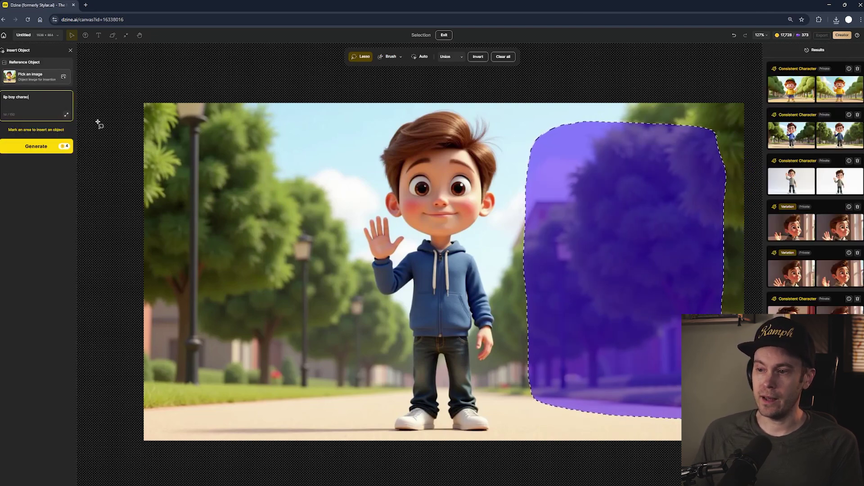
Step: Insert a curly-haired boy in yellow hoodie and green cap there, and place the result
{"action": "type", "text": "s"}
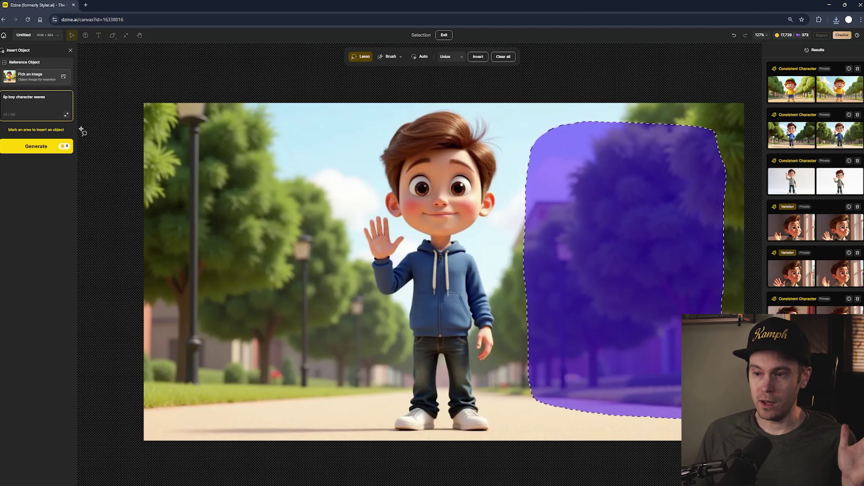
{"action": "left_click", "coordinate": [37, 149]}
{"action": "mouse_move", "coordinate": [822, 106]}
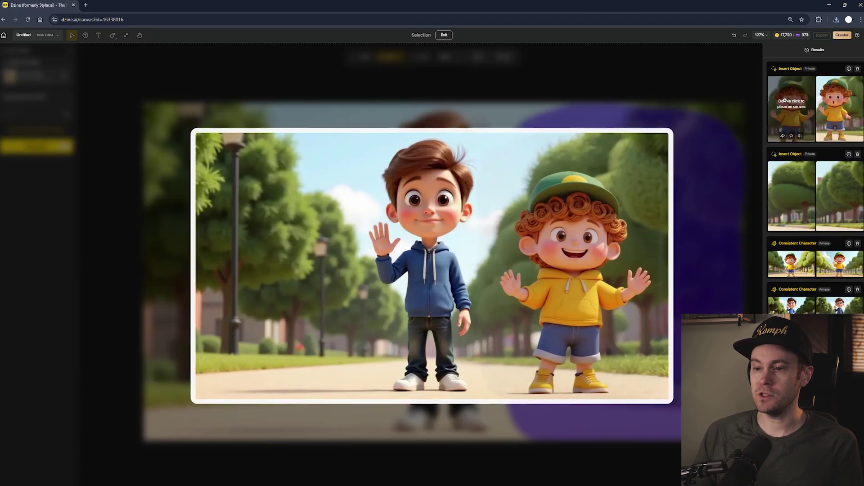
{"action": "mouse_move", "coordinate": [796, 107]}
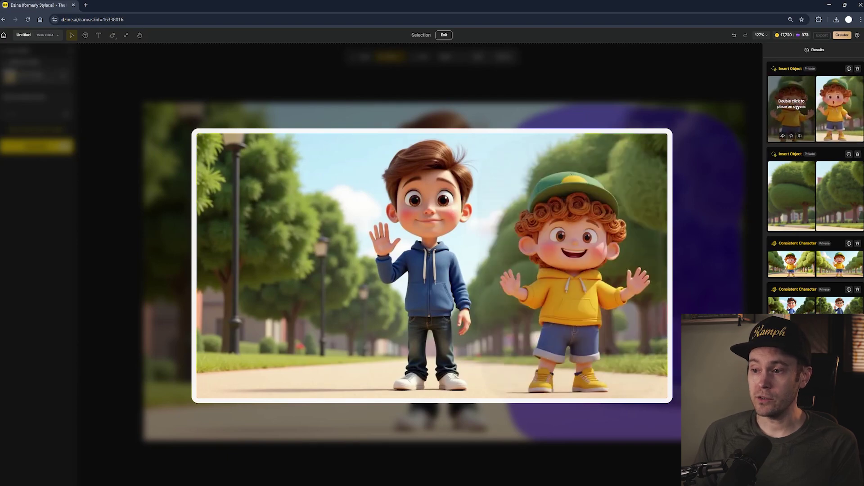
{"action": "double_click", "coordinate": [797, 107]}
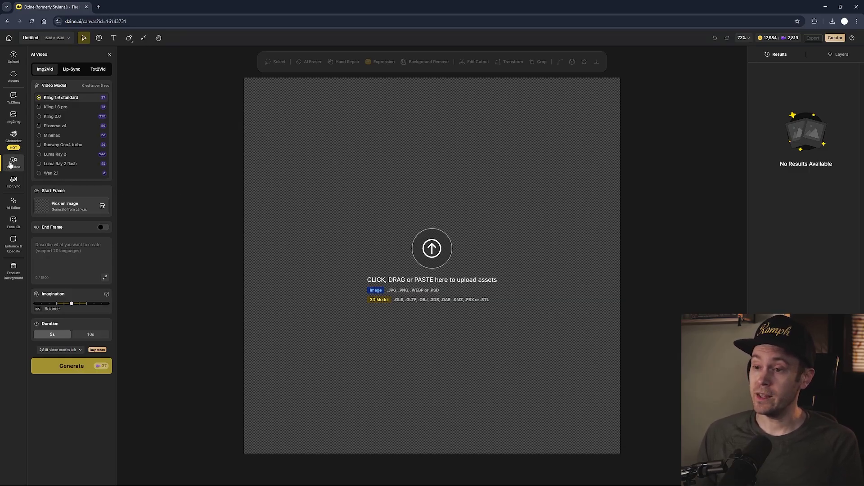
Step: Open AI Video on Img2Vid and select the Runway Gen4 turbo video model
{"action": "mouse_move", "coordinate": [11, 165]}
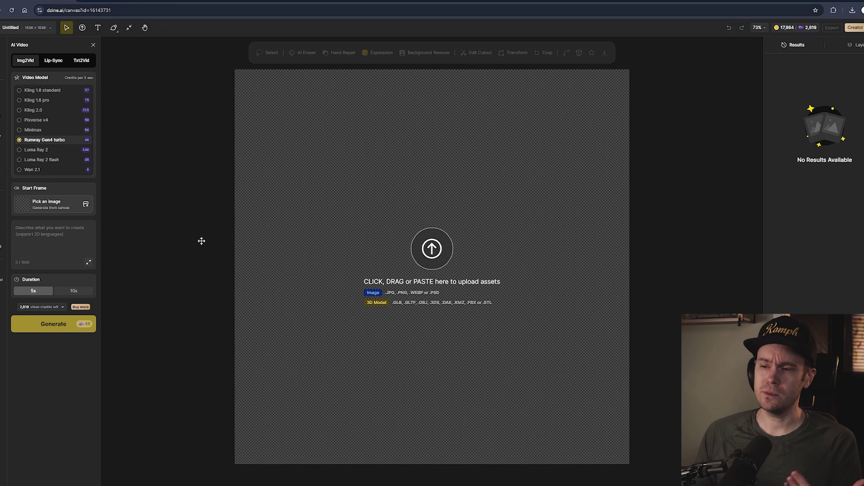
Step: Choose an image for the Start Frame of the image-to-video clip
{"action": "left_click", "coordinate": [49, 203]}
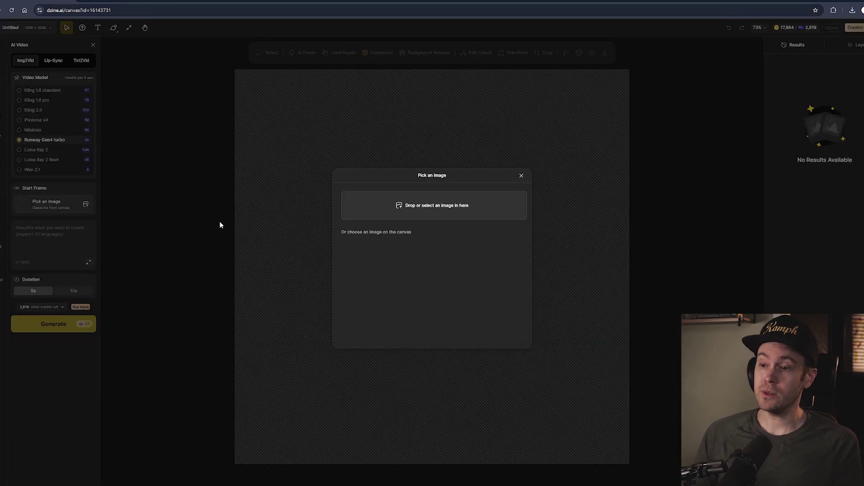
{"action": "left_click", "coordinate": [428, 210]}
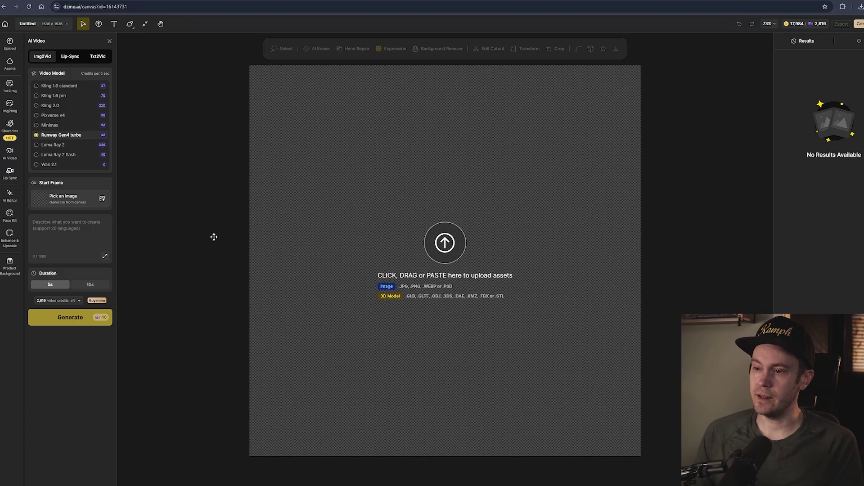
Step: Pick the start image, paste the night street-walk prompt, and generate a 10s video (92 credits)
{"action": "left_click", "coordinate": [101, 200]}
{"action": "key", "text": "ctrl+v"}
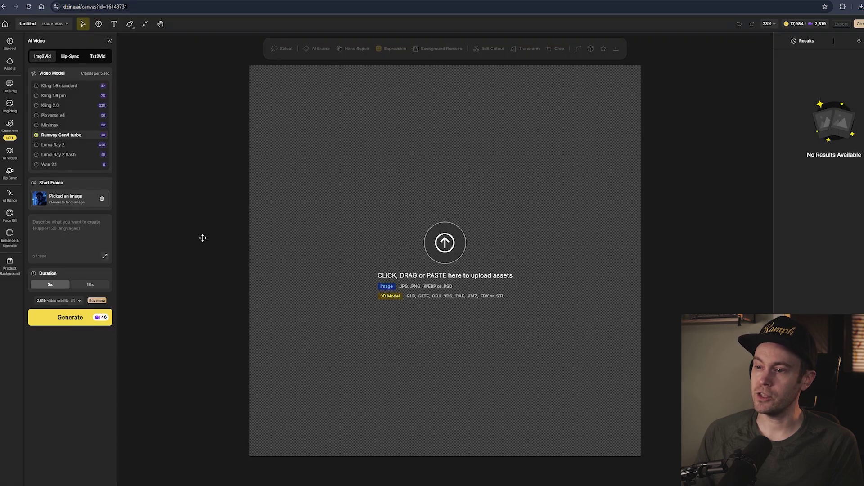
{"action": "left_click", "coordinate": [72, 229]}
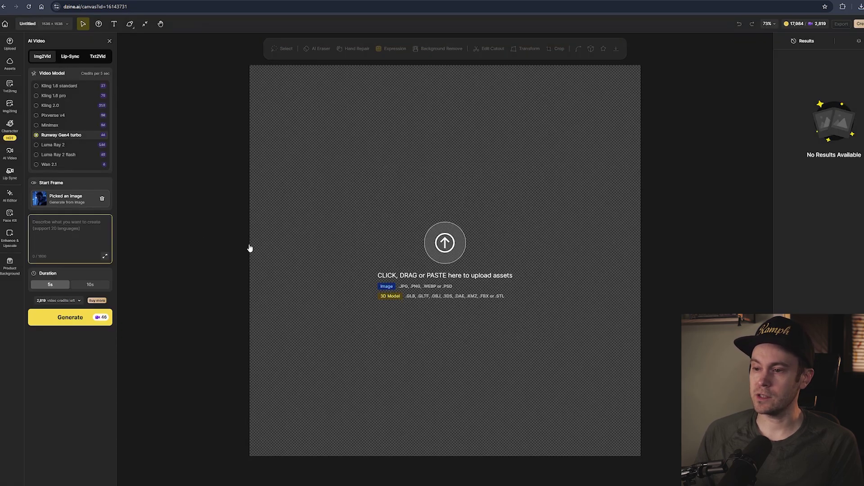
{"action": "type", "text": "Walking down the street at night. Lights reflecting on his face. He stops, looks around, then keeps walking."}
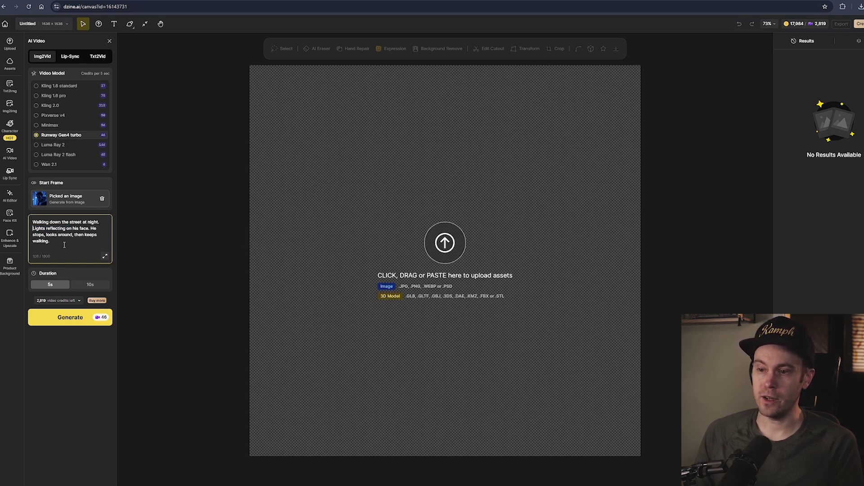
{"action": "left_click", "coordinate": [90, 285]}
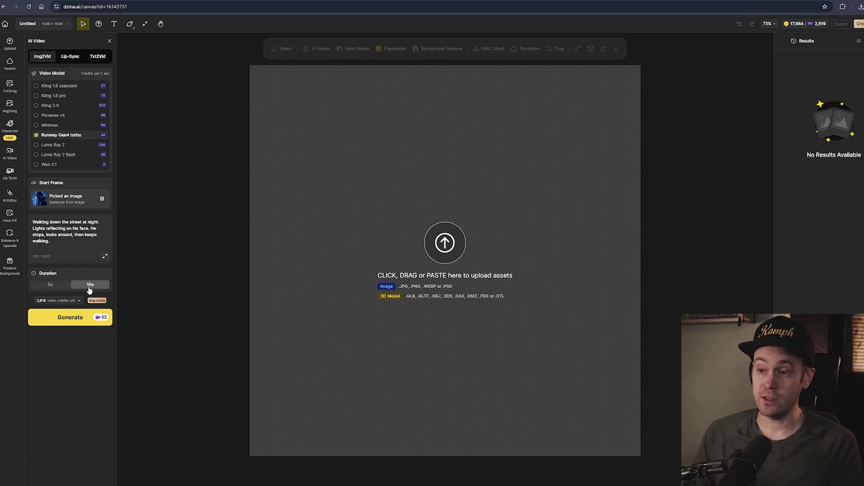
{"action": "left_click", "coordinate": [72, 318]}
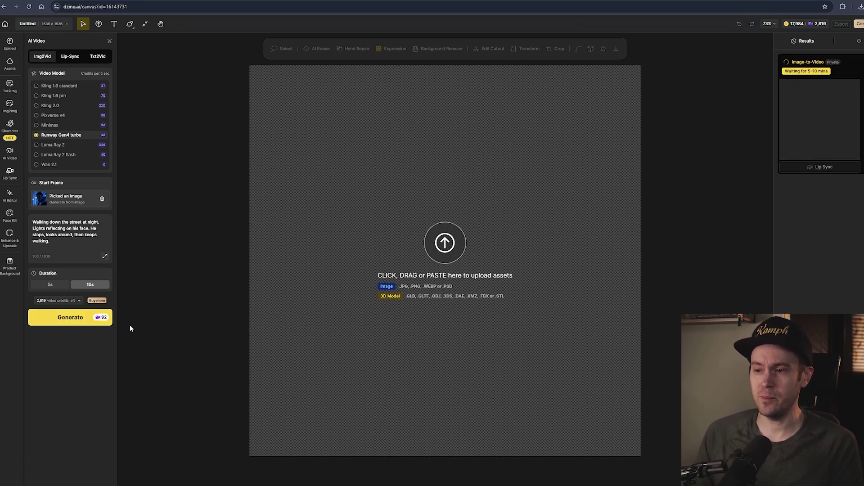
Step: Regenerate the walking clip at 5 seconds, then switch the video model to Kling 2.0
{"action": "left_click", "coordinate": [51, 285]}
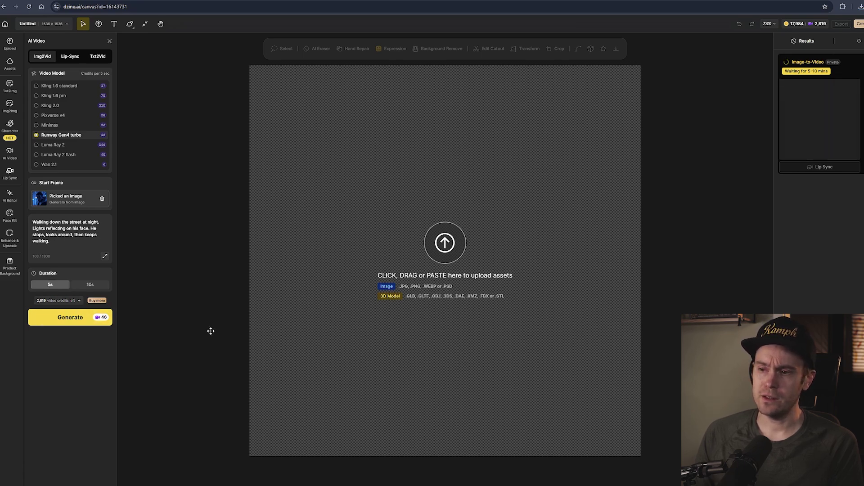
{"action": "left_click", "coordinate": [71, 317]}
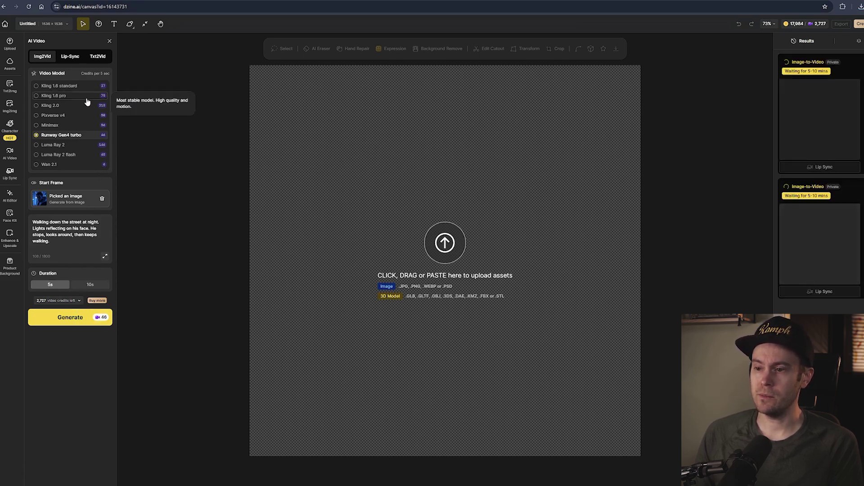
{"action": "left_click", "coordinate": [71, 96]}
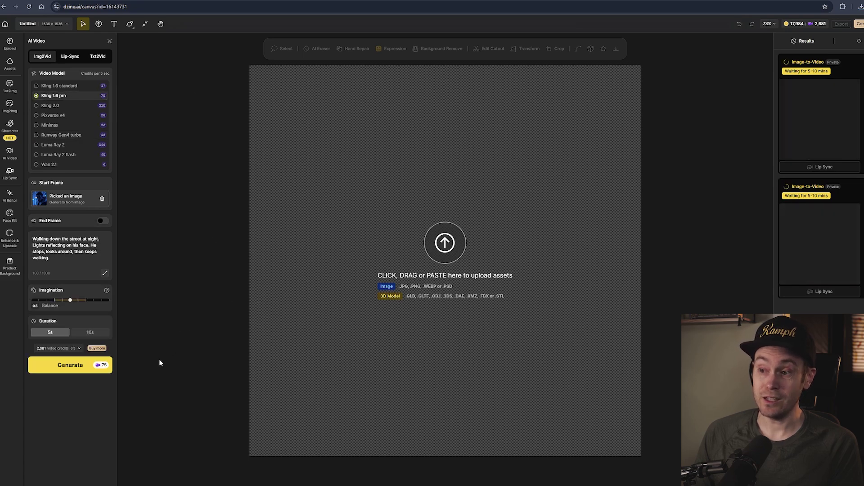
{"action": "left_click", "coordinate": [57, 106]}
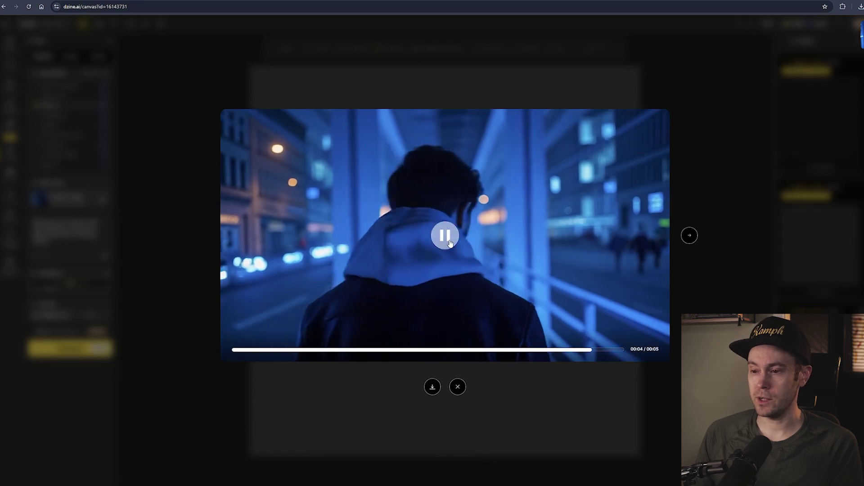
Step: Advance to the next generated video
{"action": "key", "text": "Right"}
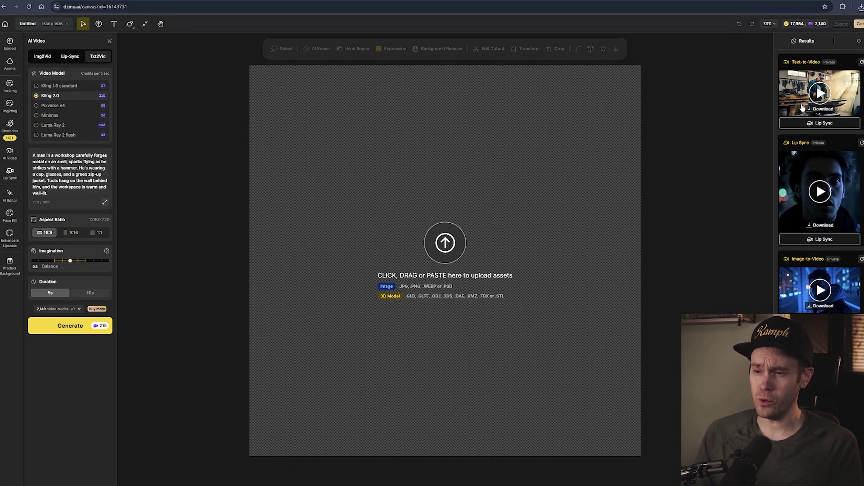
Step: Generate the workshop forging text-to-video with the Luma Ray 2 model
{"action": "left_click", "coordinate": [72, 126]}
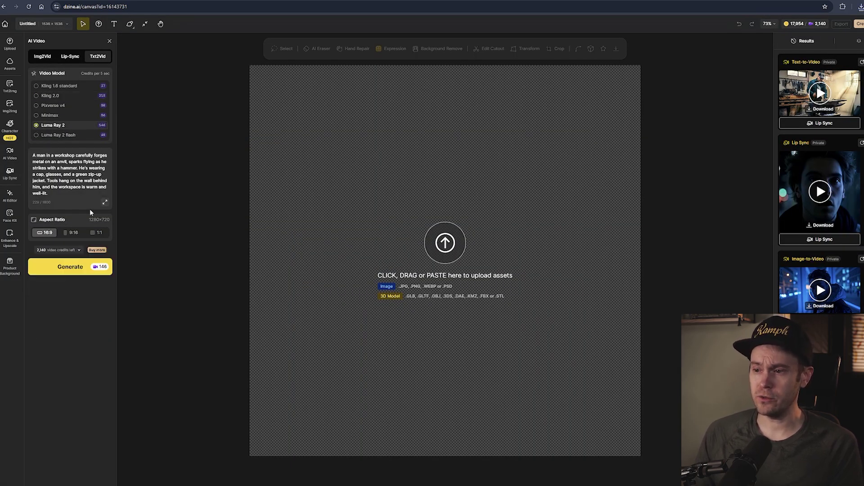
{"action": "left_click", "coordinate": [52, 269]}
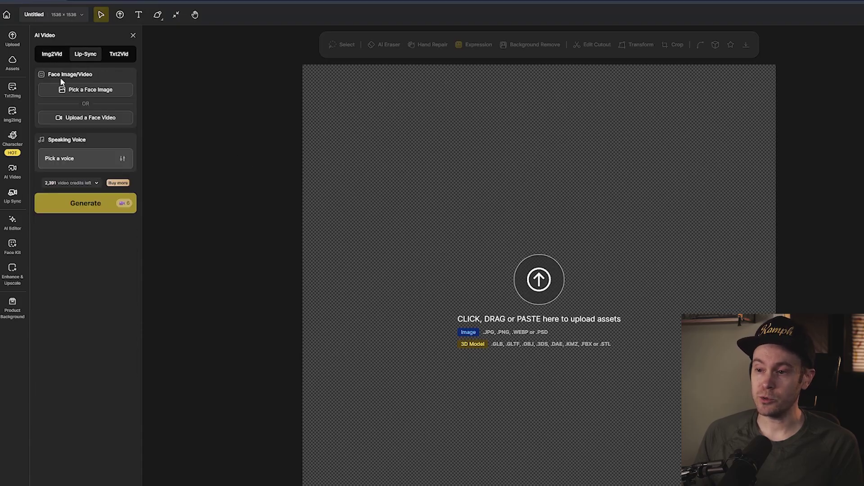
Step: Choose the face image for lip sync and browse the voice options
{"action": "left_click", "coordinate": [100, 89]}
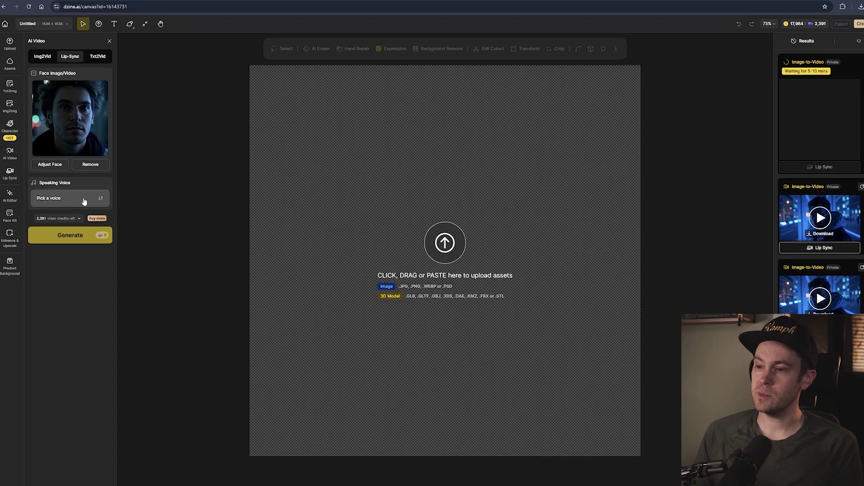
{"action": "left_click", "coordinate": [84, 201]}
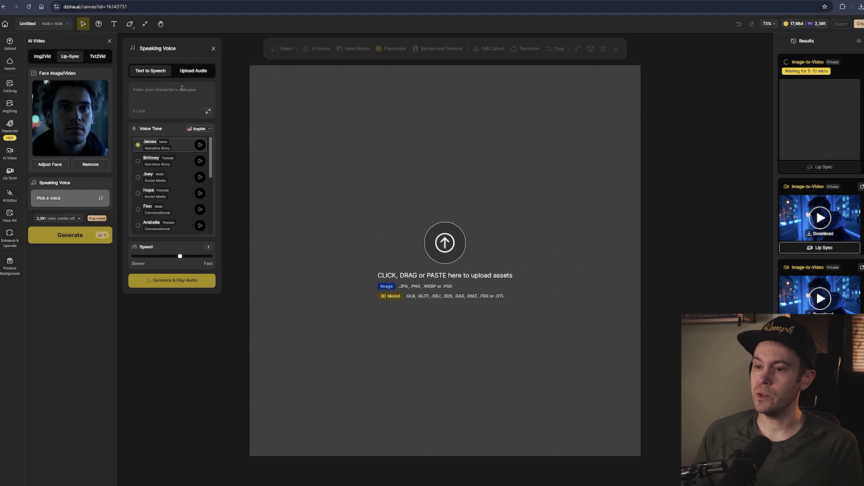
{"action": "left_click", "coordinate": [184, 73]}
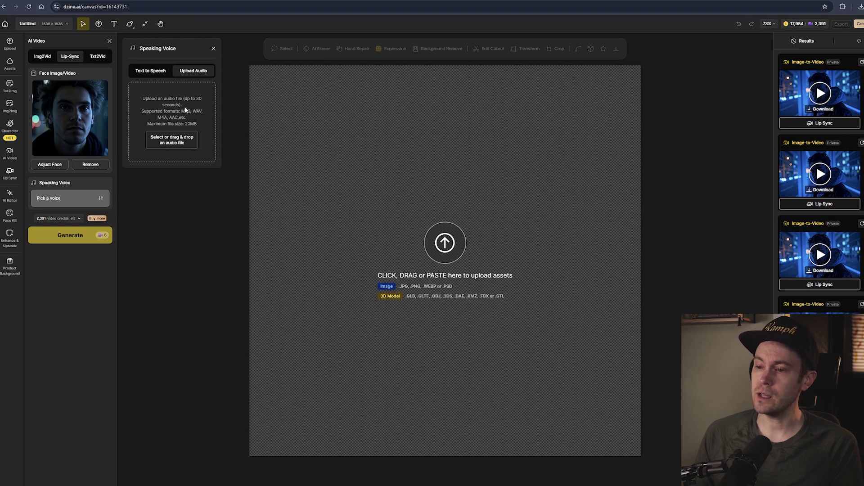
{"action": "left_click", "coordinate": [148, 70]}
{"action": "scroll", "coordinate": [175, 178], "scroll_direction": "down", "scroll_amount": 5}
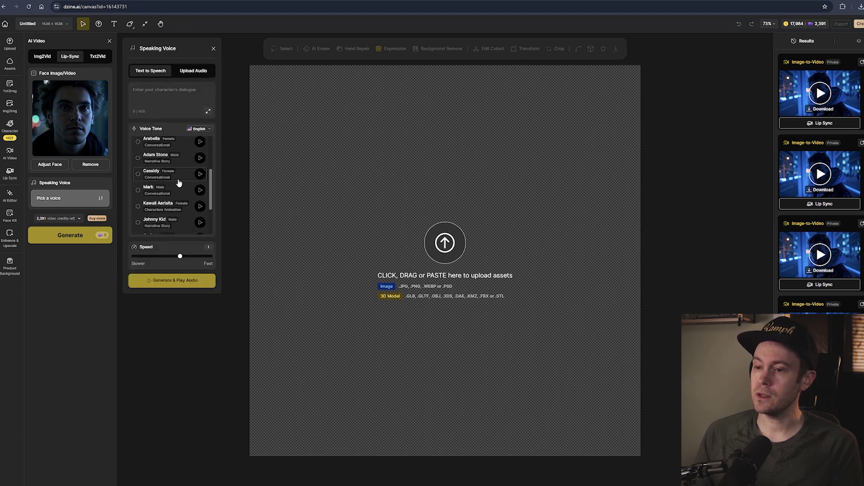
Step: Keep English, use the uploaded voice training.mp3, and start the lip-sync generation
{"action": "left_click", "coordinate": [199, 128]}
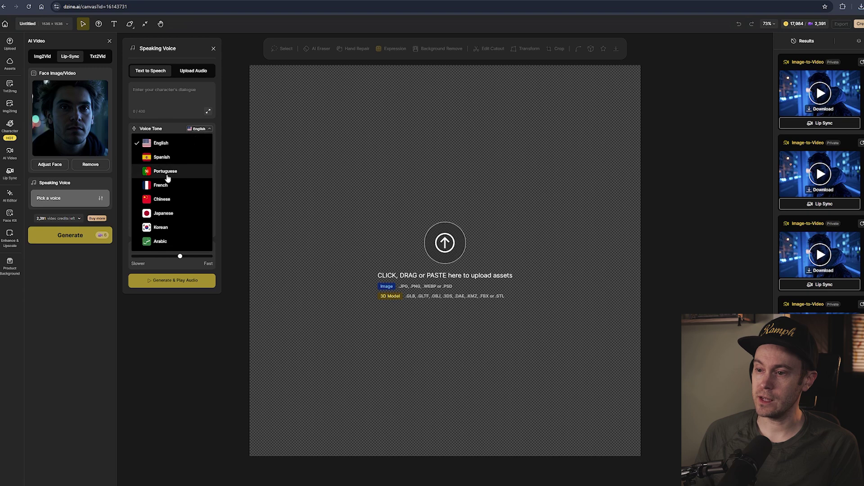
{"action": "left_click", "coordinate": [170, 144]}
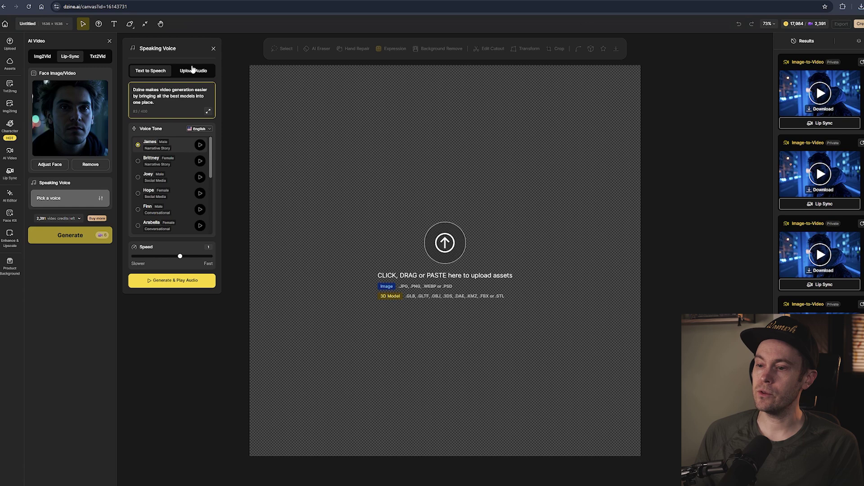
{"action": "left_click", "coordinate": [192, 71]}
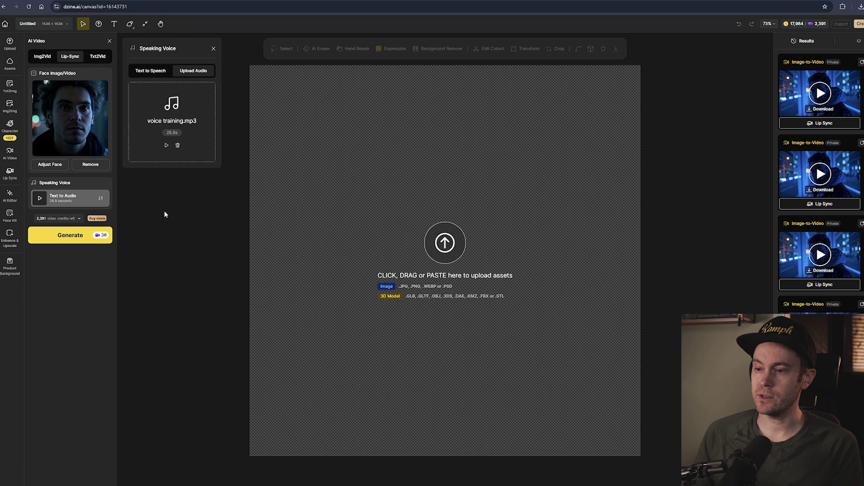
{"action": "left_click", "coordinate": [71, 242]}
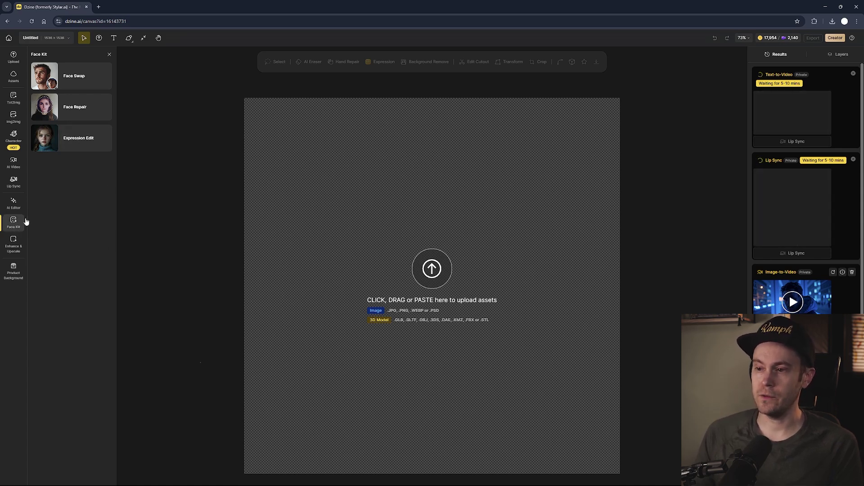
Step: Load the farmer portrait into Expression Edit and show the template expressions
{"action": "left_click", "coordinate": [89, 143]}
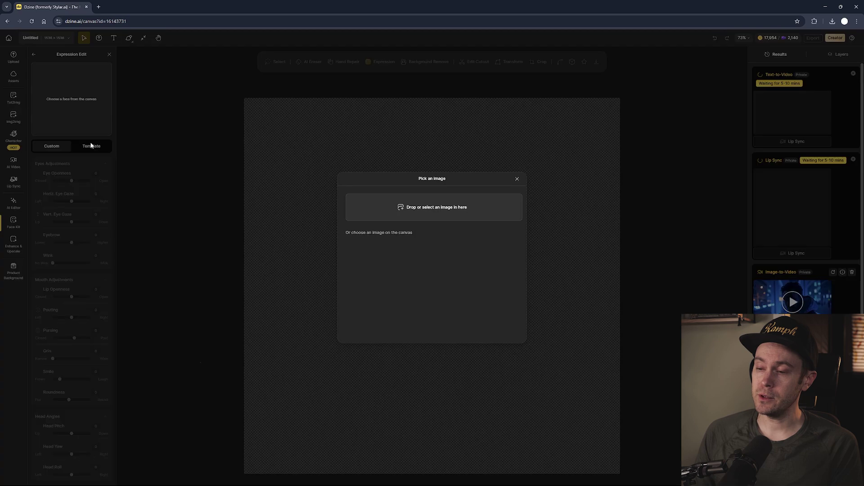
{"action": "left_click", "coordinate": [440, 217]}
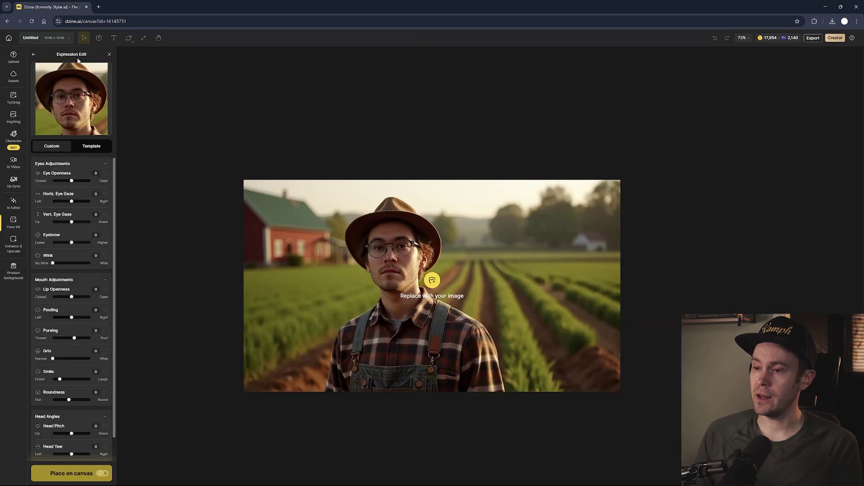
{"action": "left_click", "coordinate": [90, 147]}
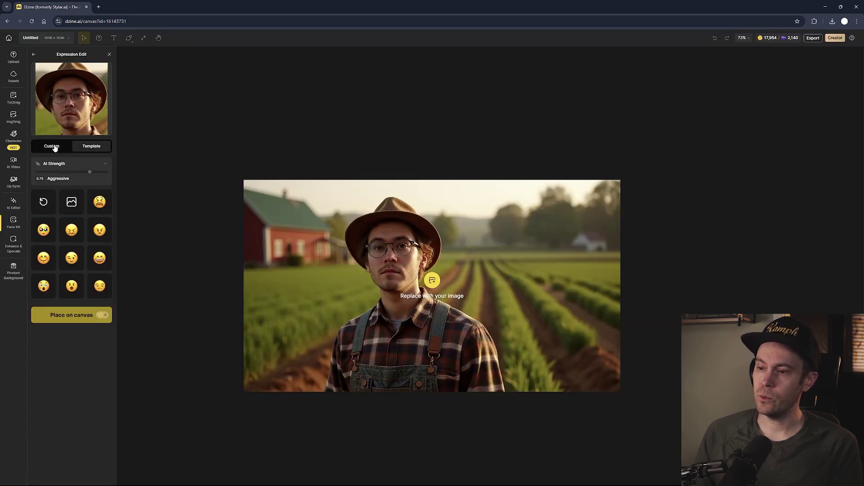
{"action": "left_click", "coordinate": [53, 148]}
{"action": "scroll", "coordinate": [47, 242], "scroll_direction": "down", "scroll_amount": 1}
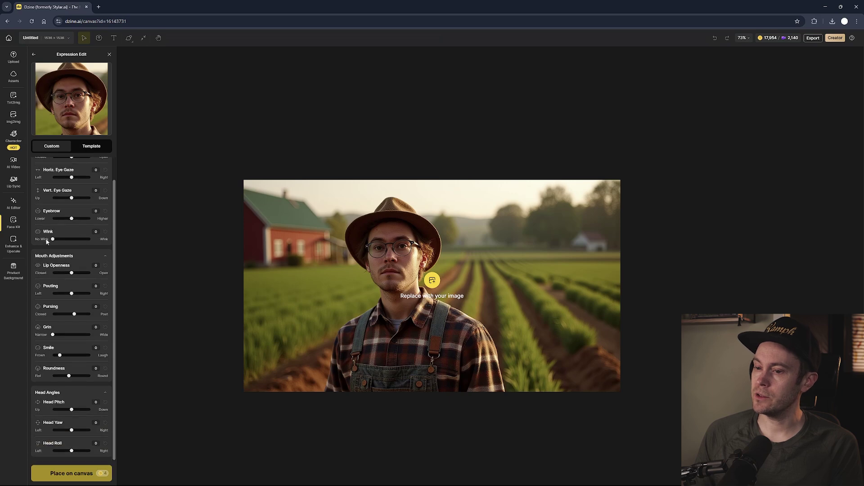
{"action": "left_click", "coordinate": [92, 147]}
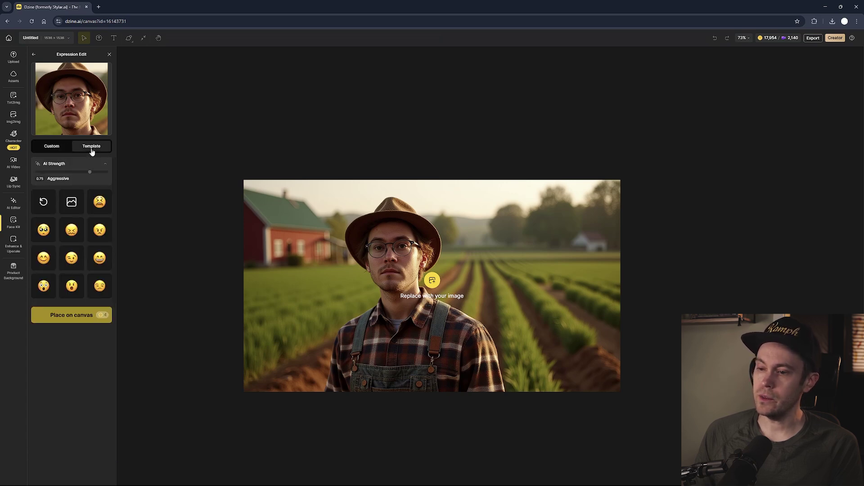
Step: Preview the farmer with the shocked expression, then with the last template expression
{"action": "left_click", "coordinate": [45, 287]}
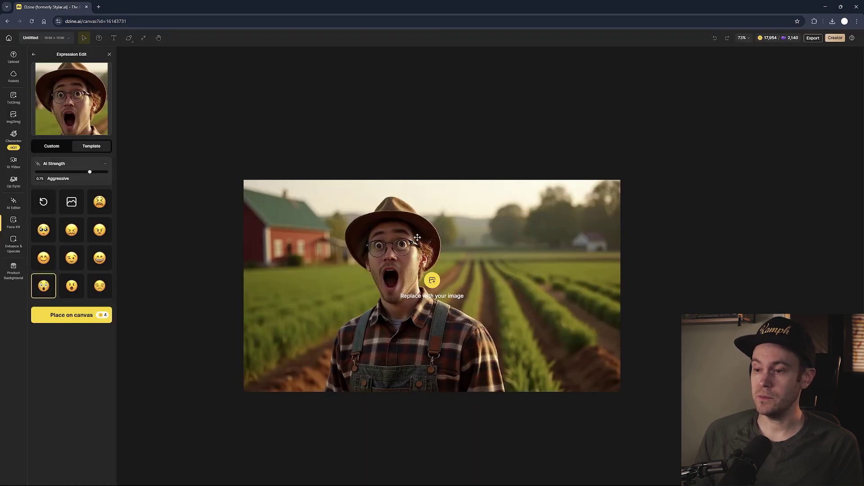
{"action": "scroll", "coordinate": [383, 252], "scroll_direction": "up", "scroll_amount": 2}
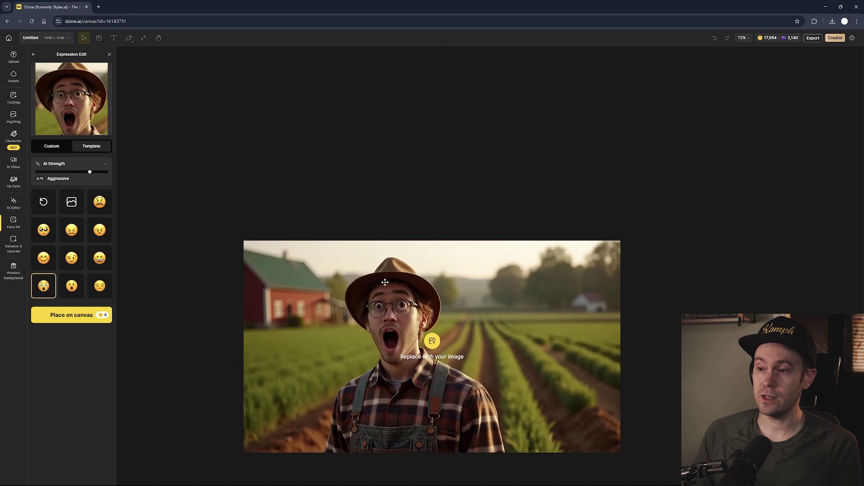
{"action": "scroll", "coordinate": [392, 226], "scroll_direction": "down", "scroll_amount": 3}
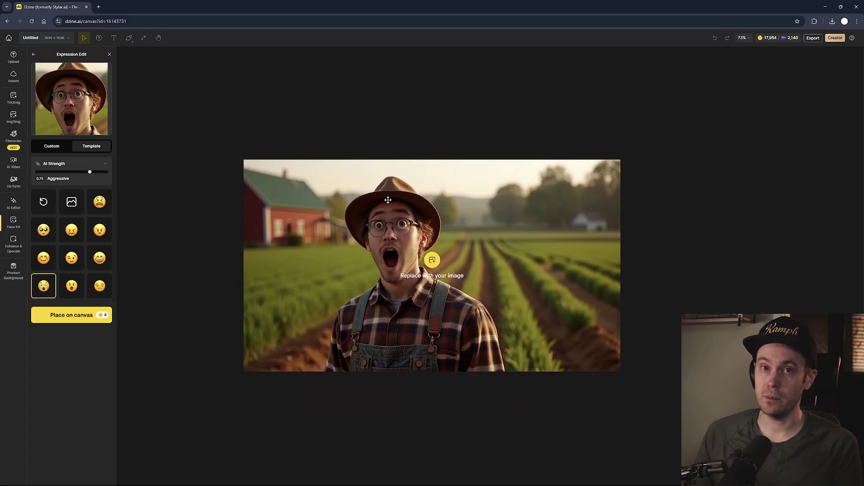
{"action": "left_click", "coordinate": [100, 286]}
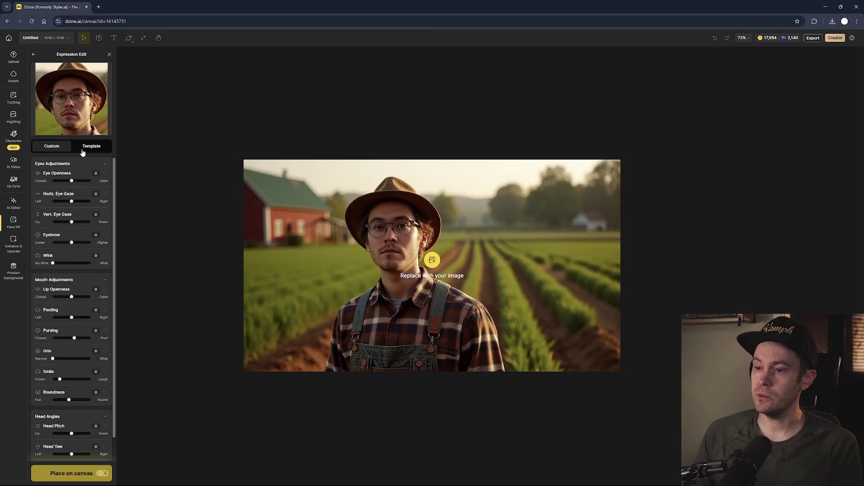
Step: Set the farmer's head roll to 10 and yaw to -15, then return to the template expressions
{"action": "scroll", "coordinate": [42, 180], "scroll_direction": "down", "scroll_amount": 1}
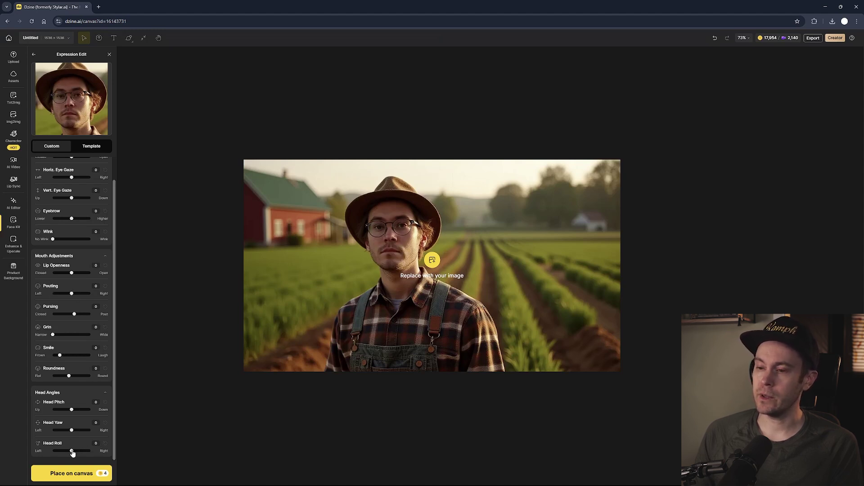
{"action": "left_click_drag", "start_coordinate": [72, 452], "coordinate": [186, 425]}
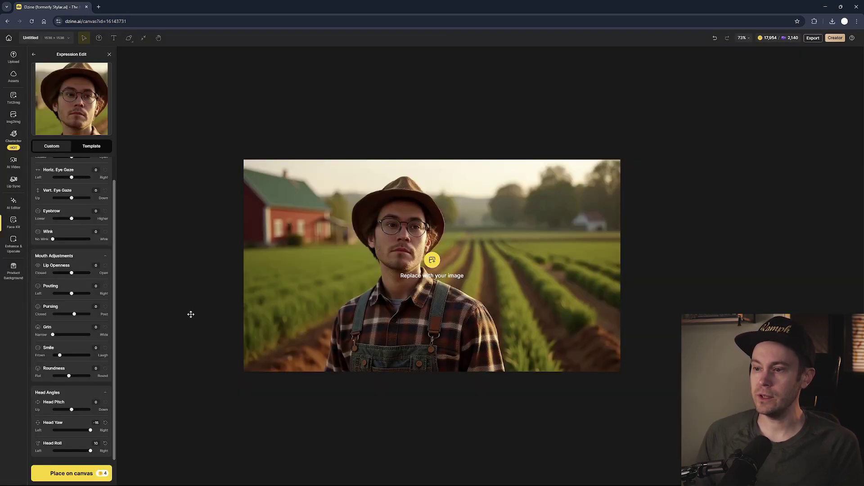
{"action": "scroll", "coordinate": [84, 385], "scroll_direction": "up", "scroll_amount": 1}
{"action": "left_click", "coordinate": [103, 149]}
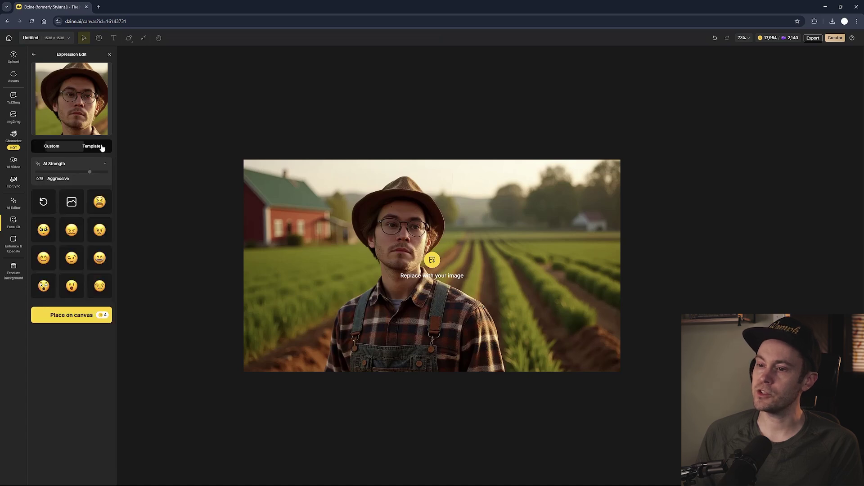
{"action": "left_click", "coordinate": [72, 258]}
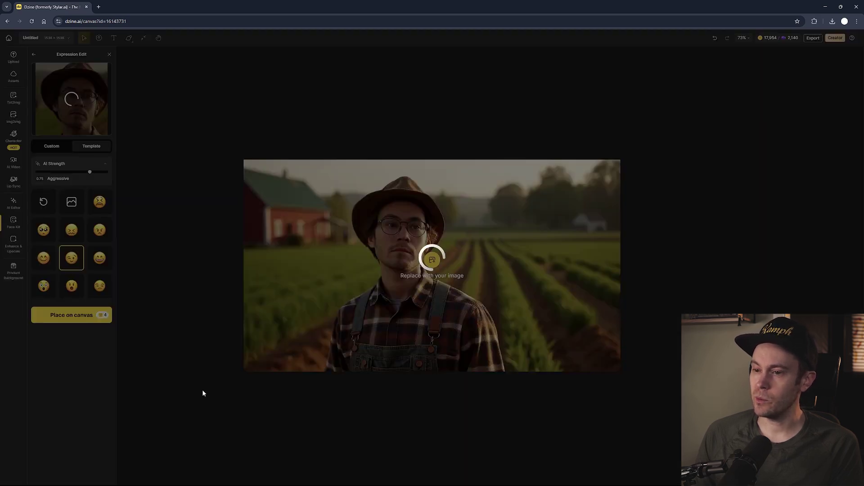